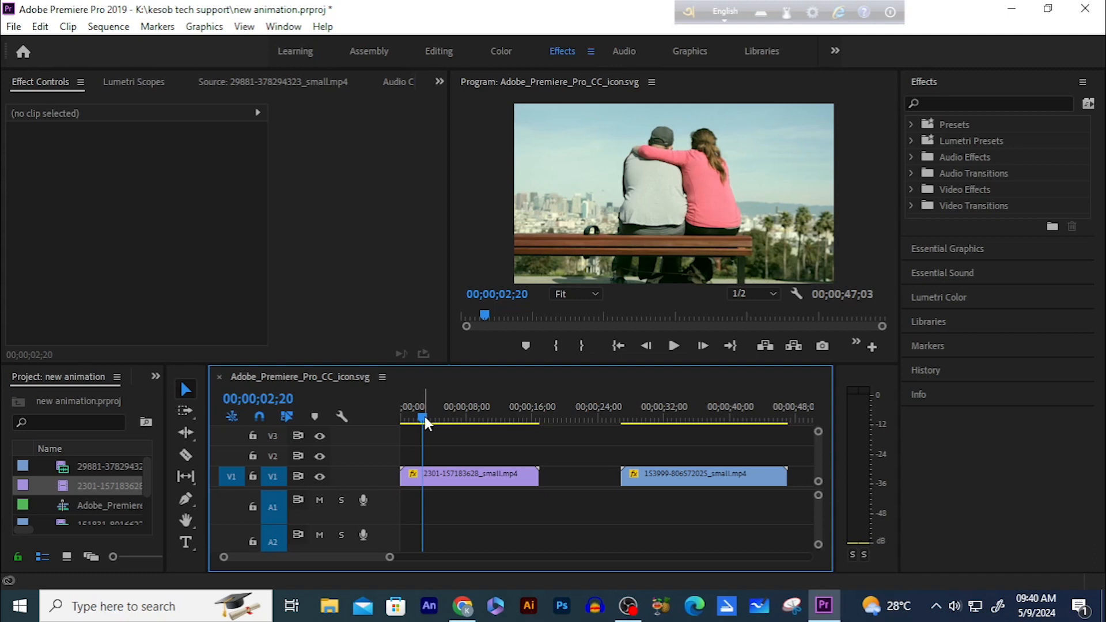
pyautogui.moveTo(429, 418); pyautogui.dragTo(511, 466)
pyautogui.click(485, 472)
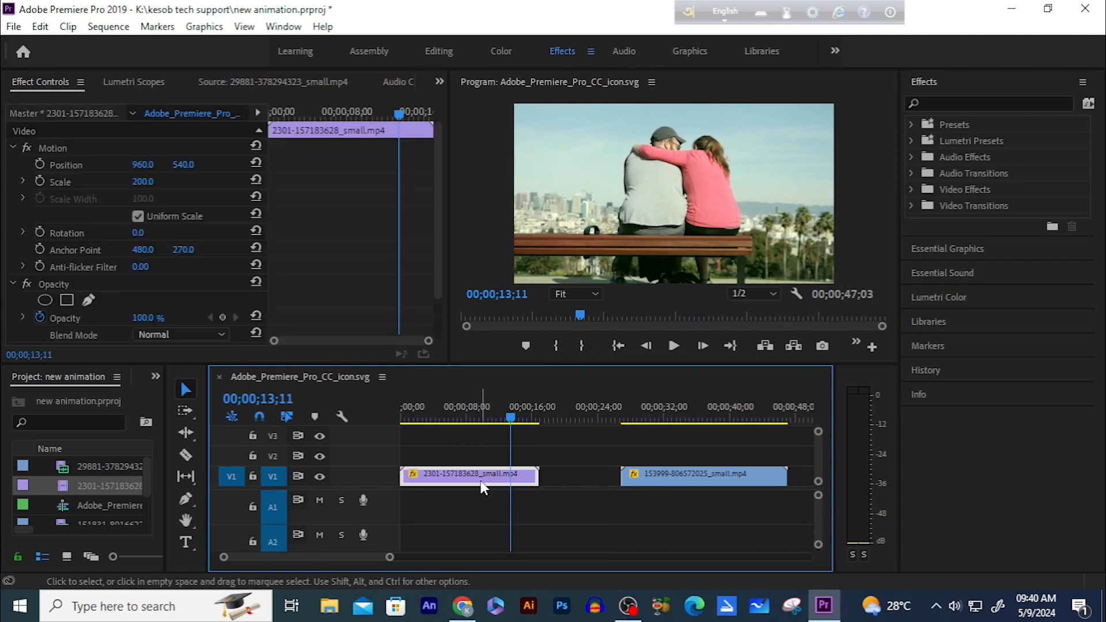
pyautogui.moveTo(480, 480); pyautogui.dragTo(482, 461)
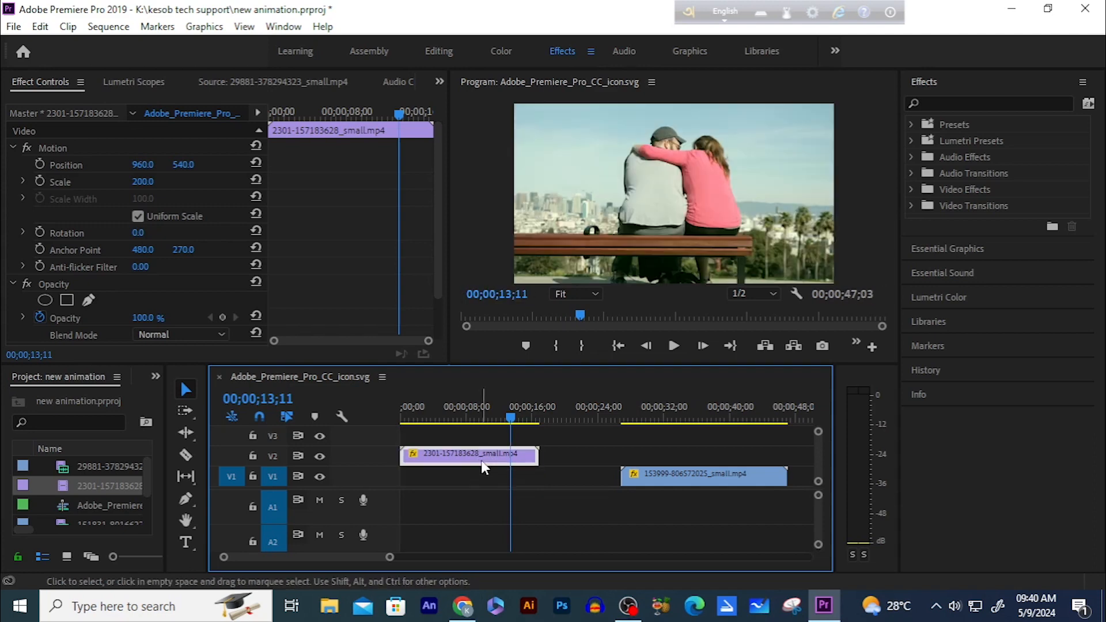
pyautogui.click(692, 476)
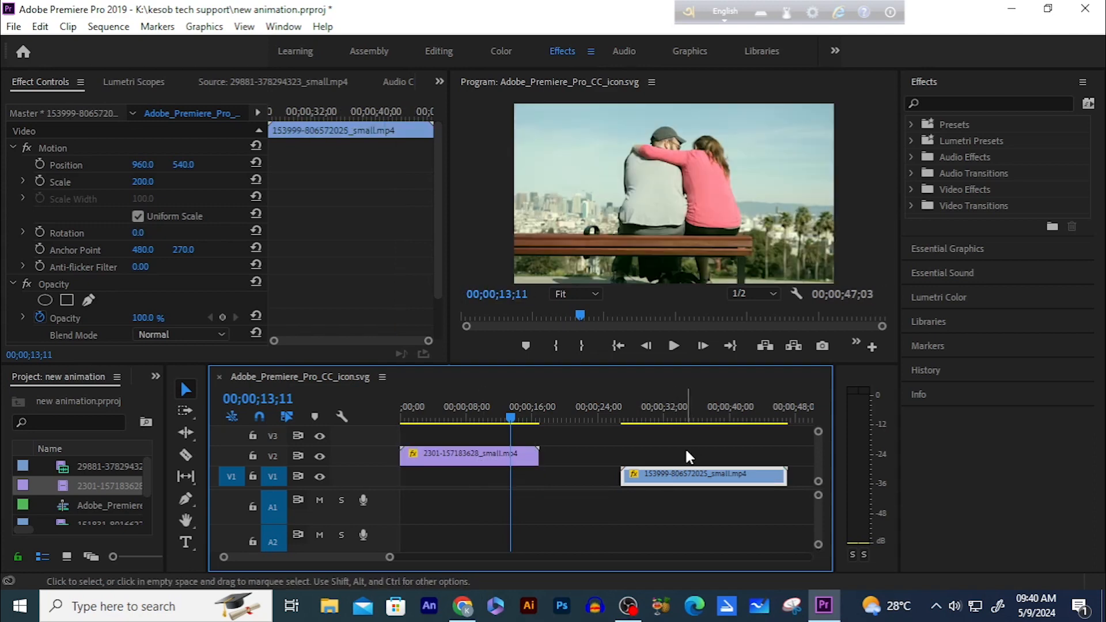
pyautogui.moveTo(689, 480); pyautogui.dragTo(521, 479)
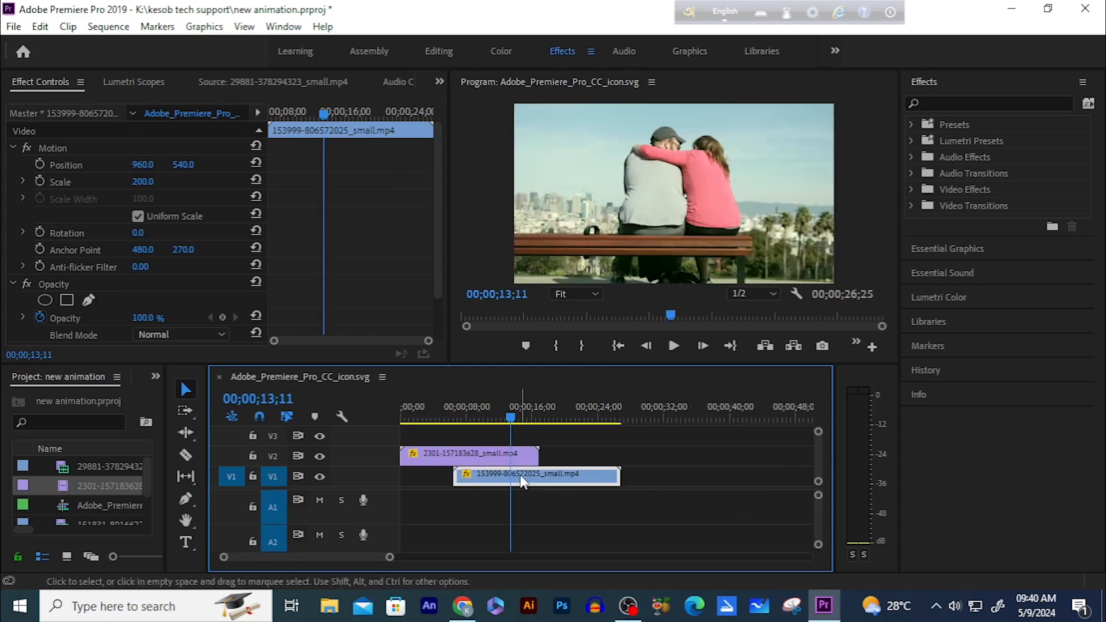
# Add an elliptical opacity mask to the V2 clip, centred on the couple's heads and shoulders with a feather of 150
pyautogui.moveTo(507, 416); pyautogui.dragTo(405, 461)
pyautogui.click(430, 453)
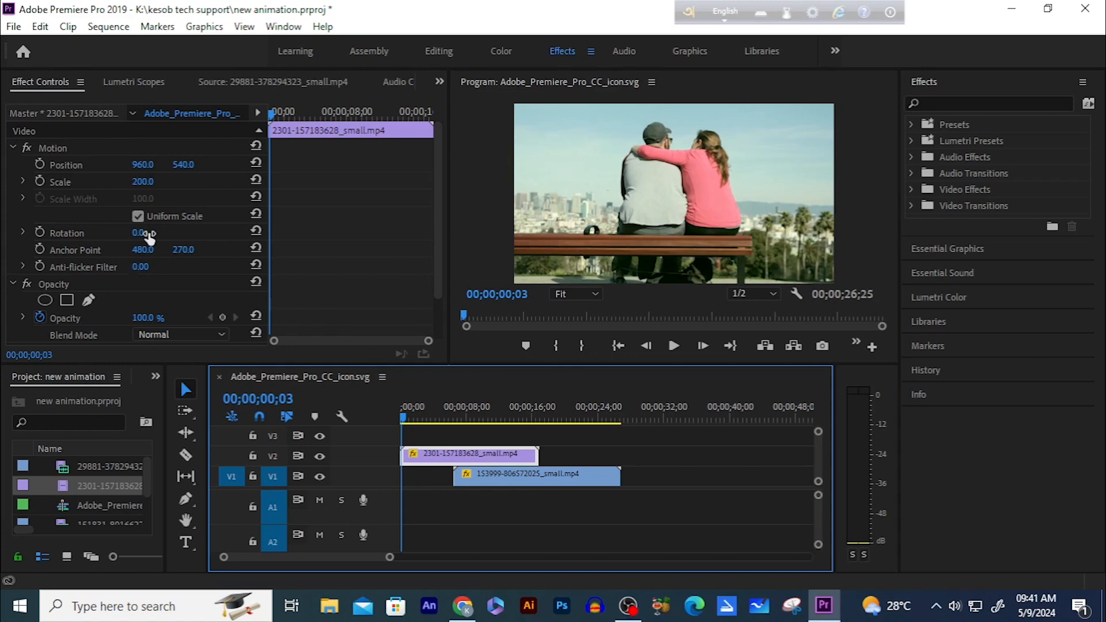
pyautogui.scroll(-1, 163, 215)
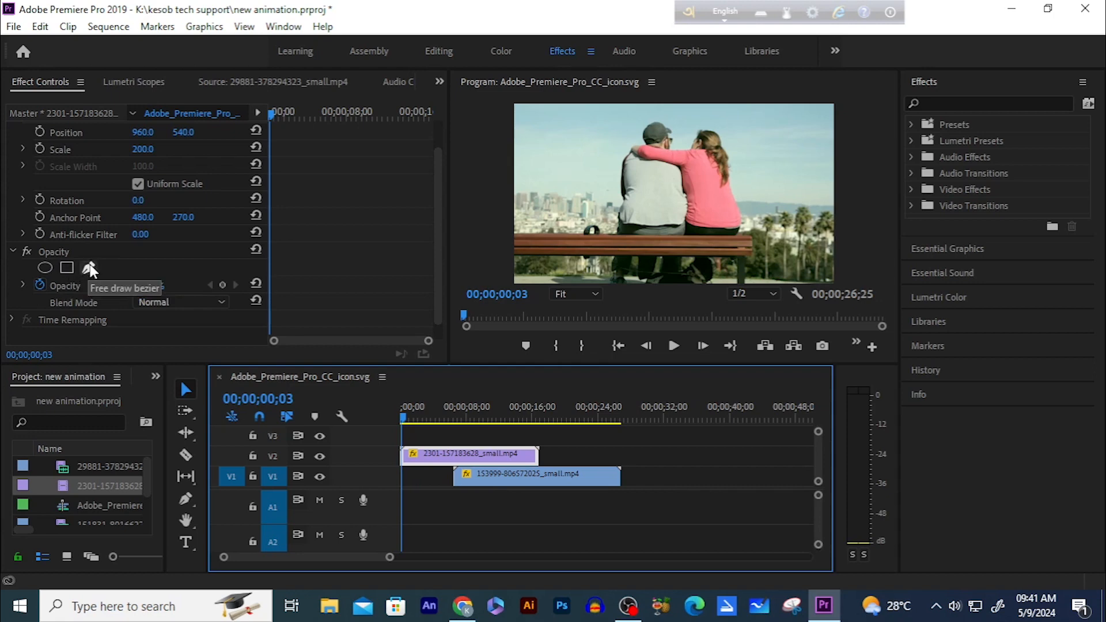
pyautogui.click(45, 267)
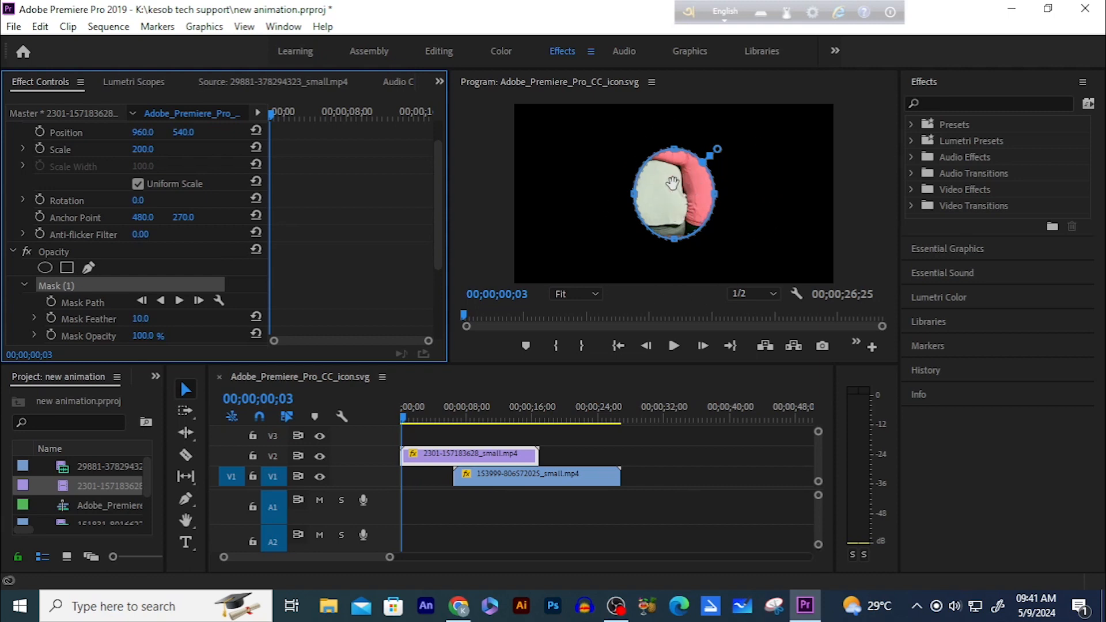
pyautogui.moveTo(678, 197); pyautogui.dragTo(707, 168)
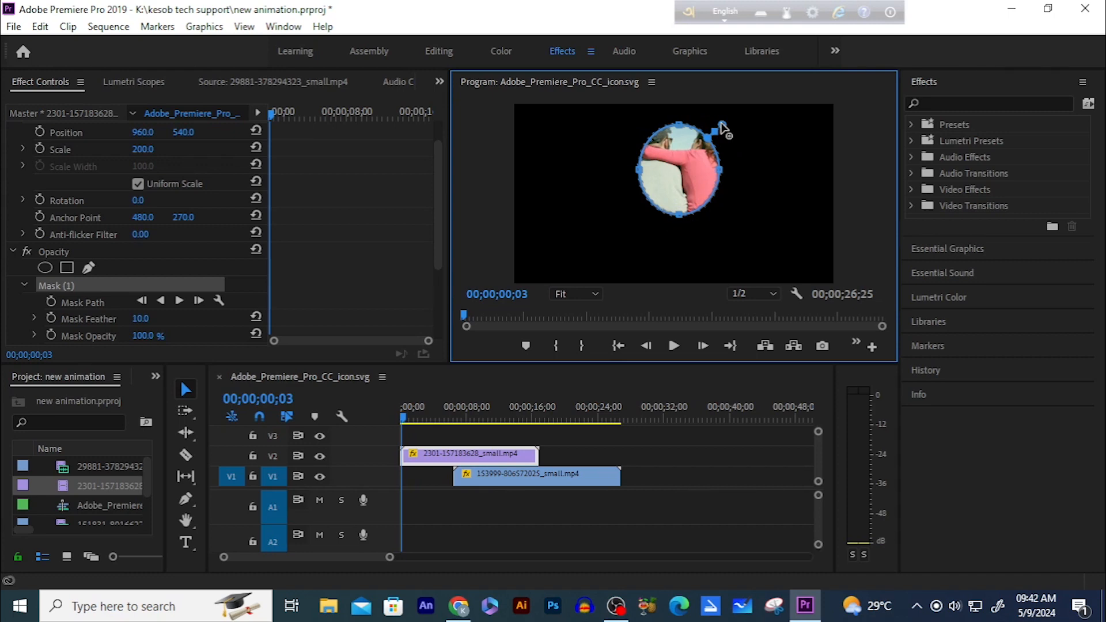
pyautogui.moveTo(726, 124); pyautogui.dragTo(773, 137)
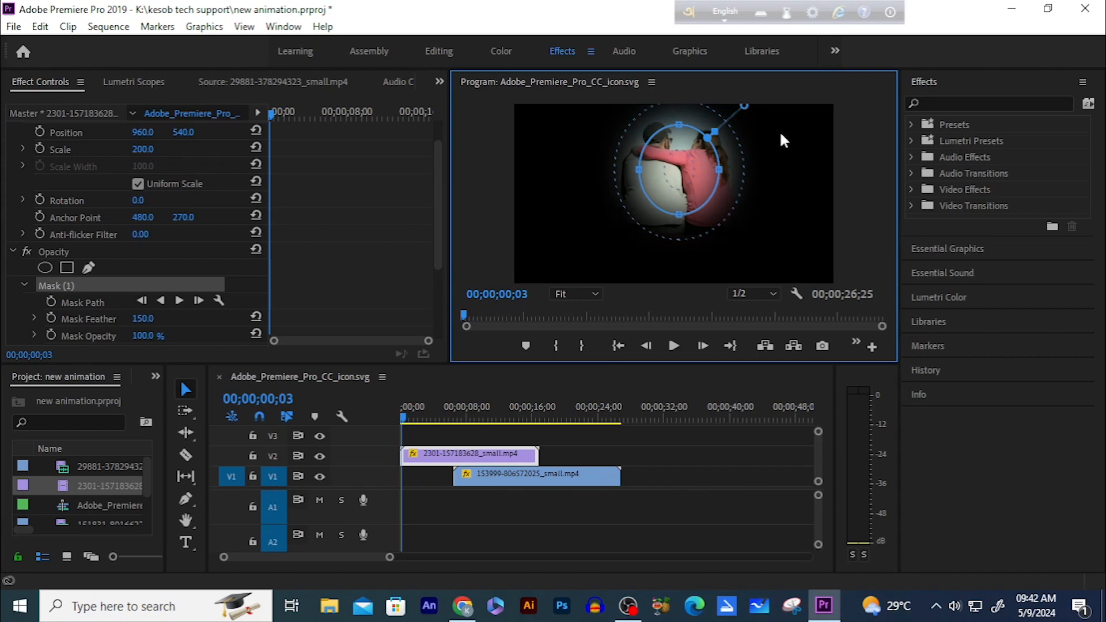
# Play and scrub the sequence from the start to review the masked clip blending over the V1 clip
pyautogui.click(406, 415)
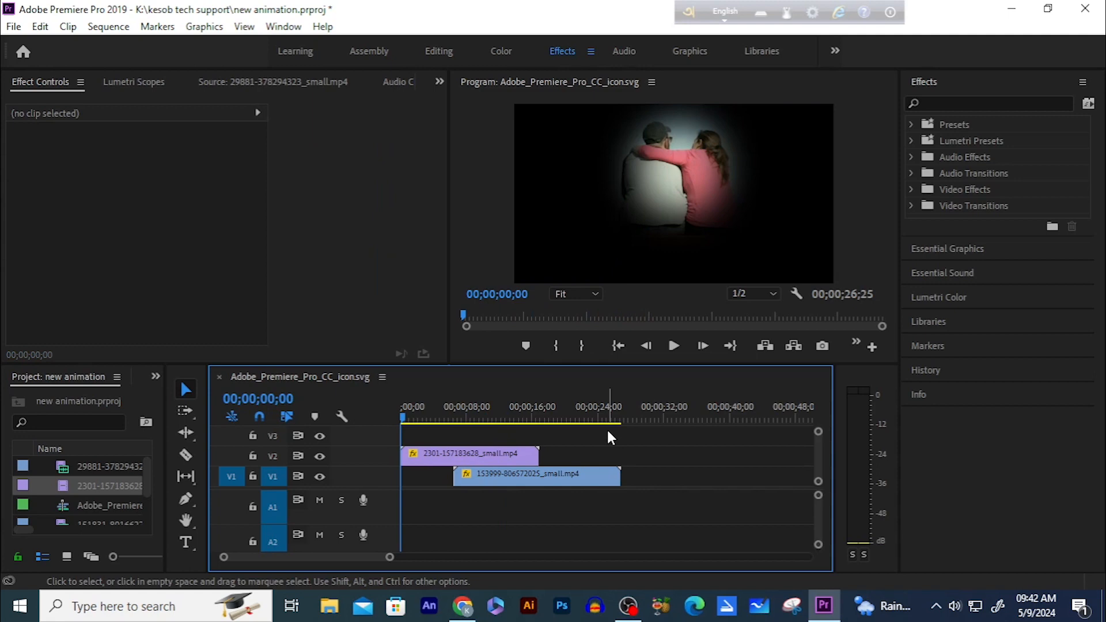
pyautogui.press('space')
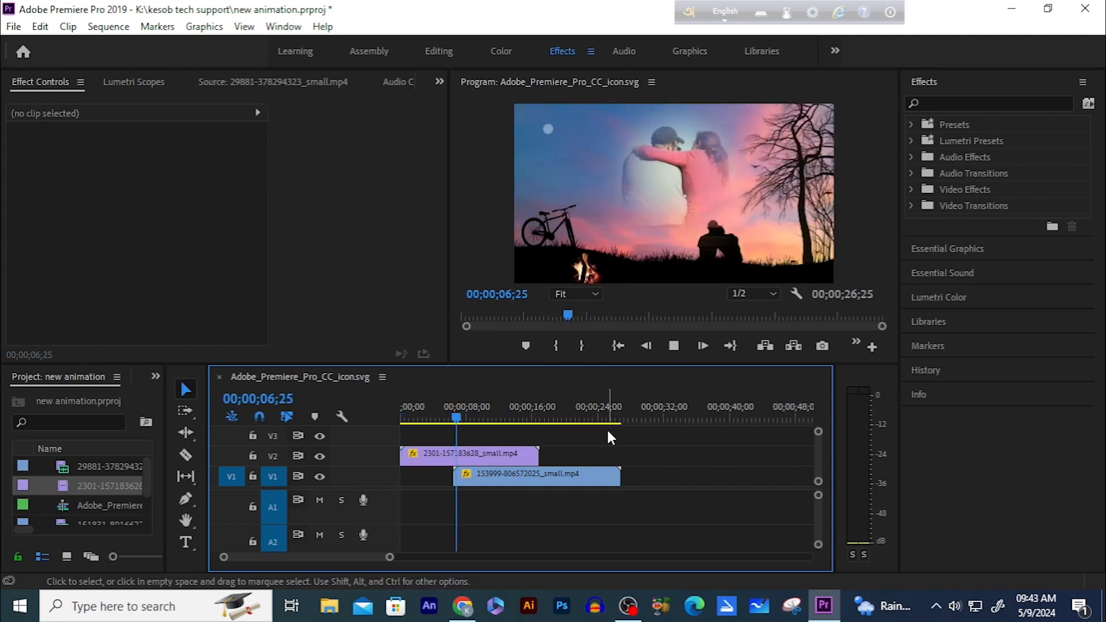
pyautogui.click(447, 417)
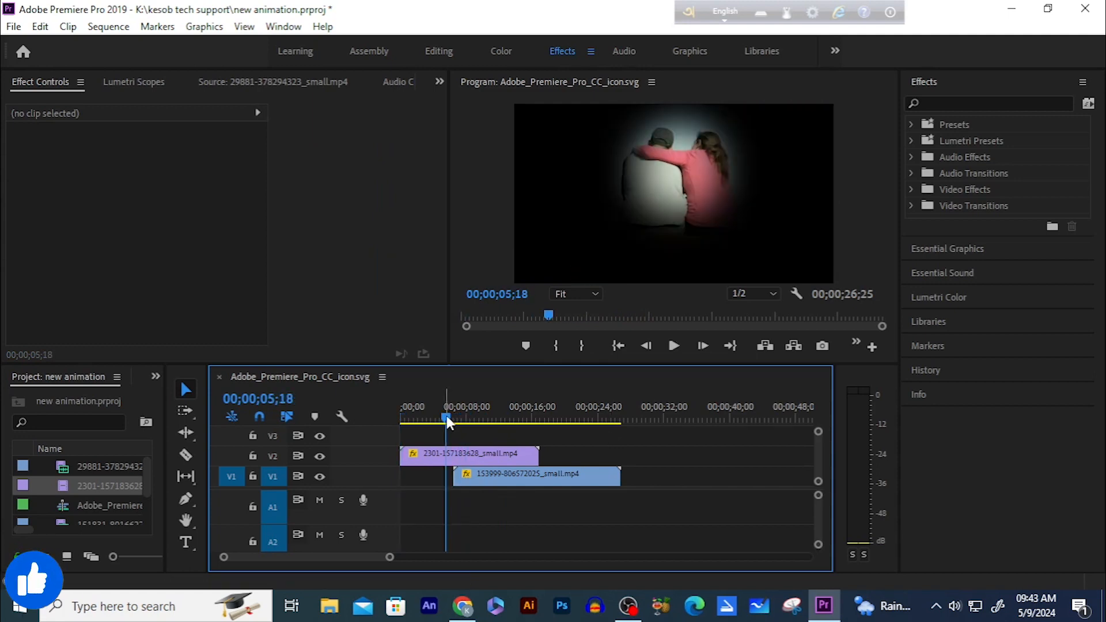
pyautogui.click(429, 420)
pyautogui.moveTo(430, 419); pyautogui.dragTo(464, 472)
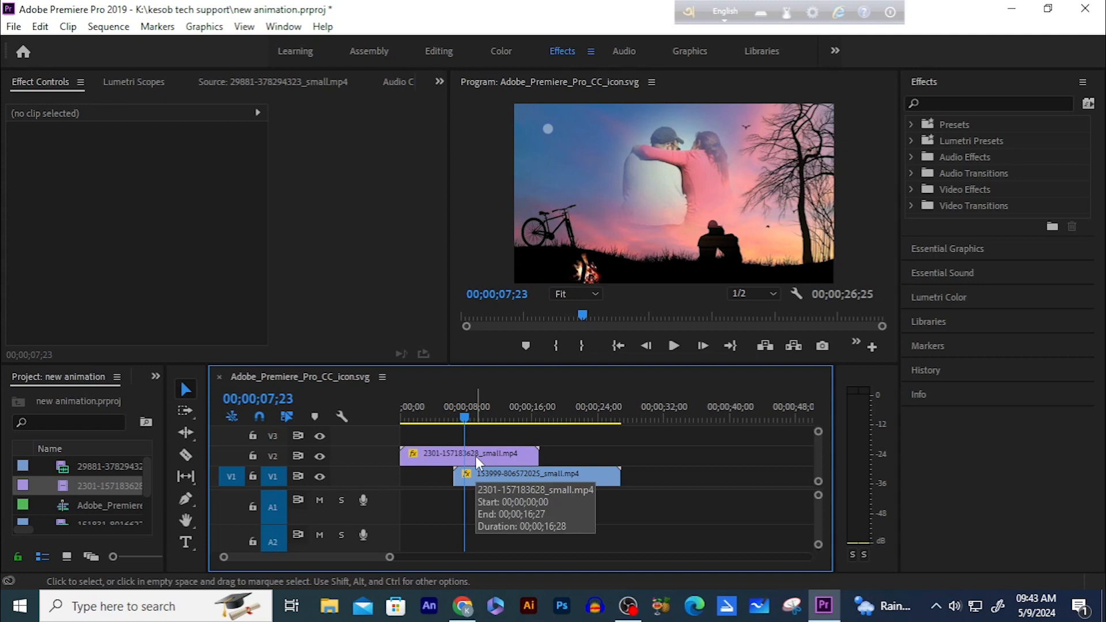
# Set the mask feather of the V2 clip to 117
pyautogui.click(475, 456)
pyautogui.scroll(-3, 210, 260)
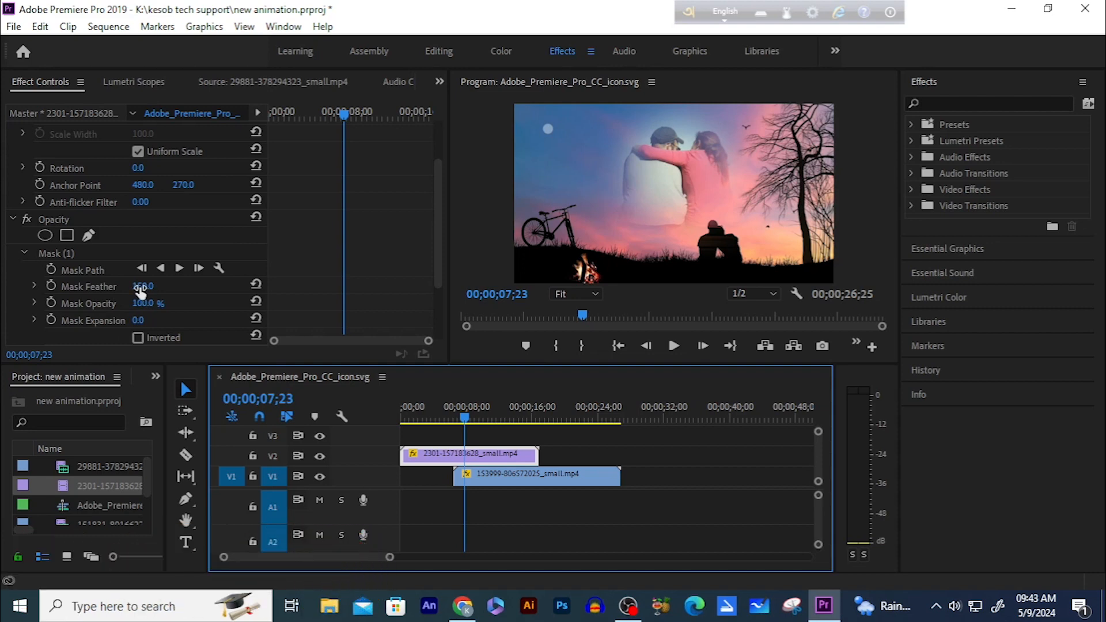
pyautogui.moveTo(140, 287); pyautogui.dragTo(61, 286)
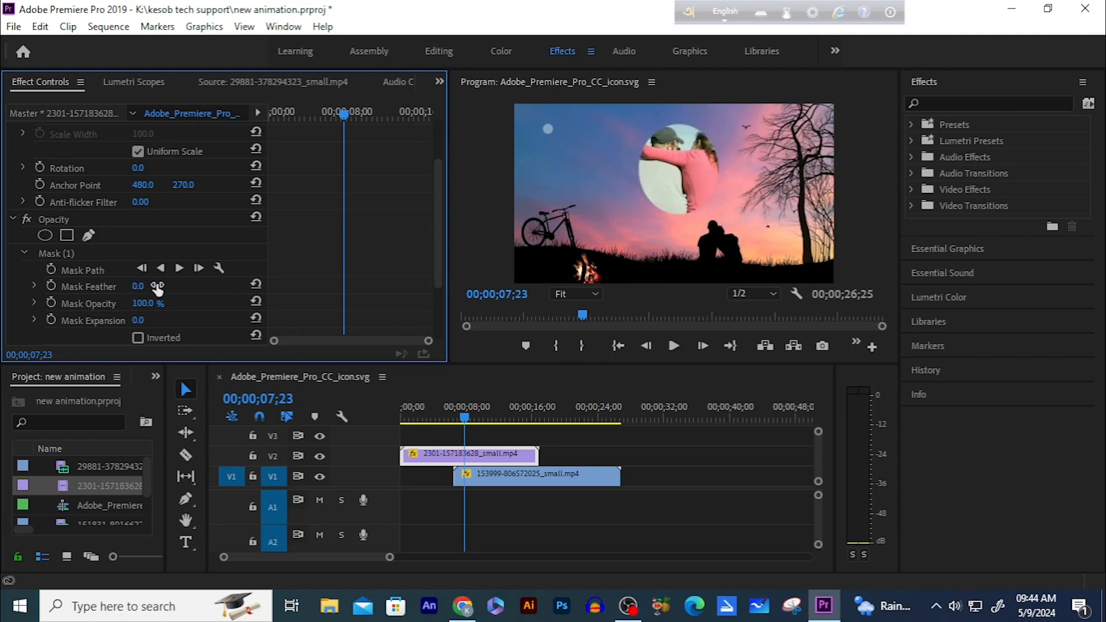
pyautogui.moveTo(136, 286); pyautogui.dragTo(203, 287)
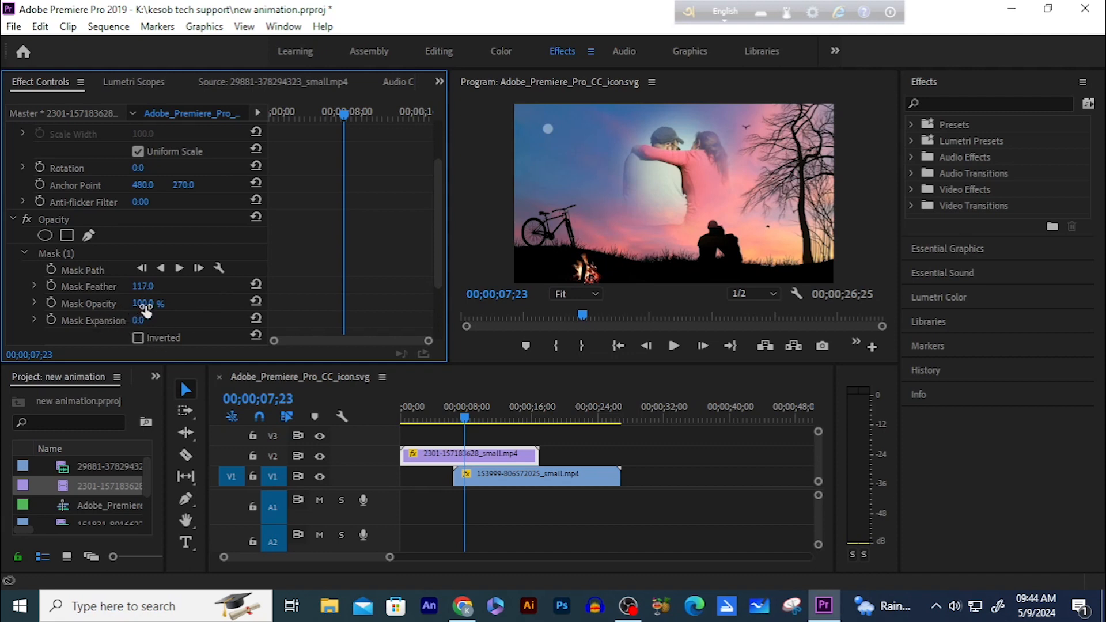
# Try a mask opacity of 0% and a mask expansion of 459, restoring them to 100% and 0
pyautogui.moveTo(146, 305); pyautogui.dragTo(89, 305)
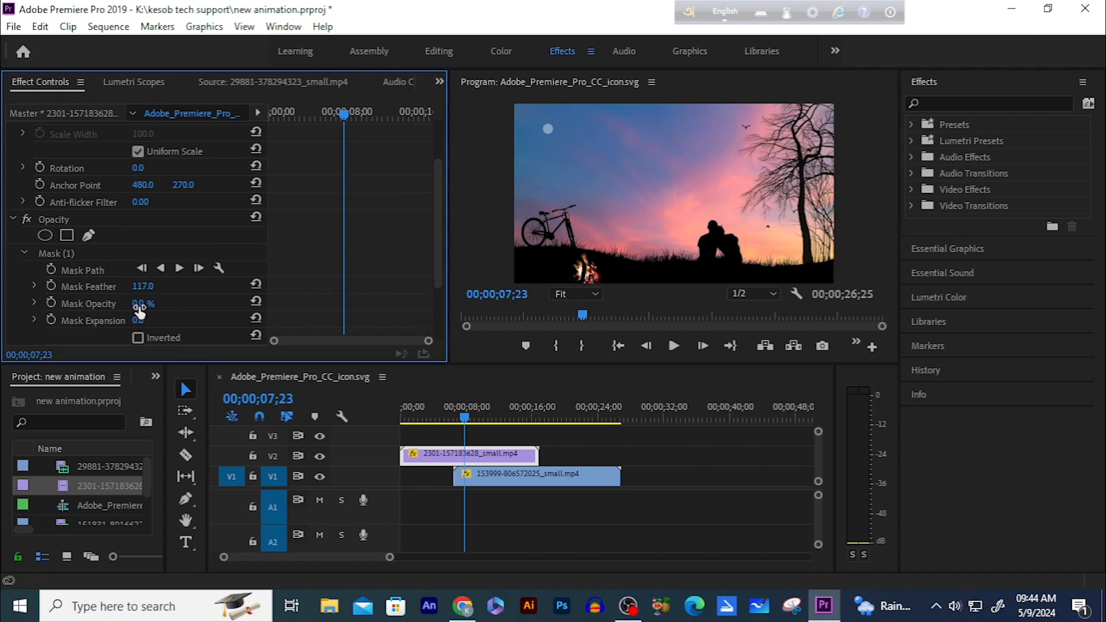
pyautogui.moveTo(140, 303); pyautogui.dragTo(197, 304)
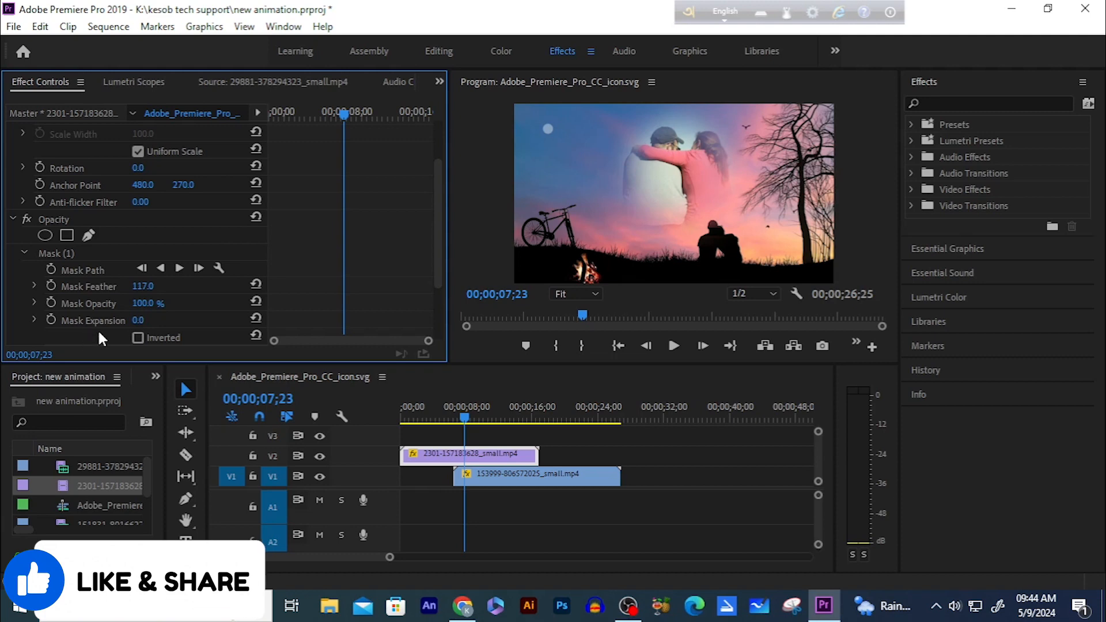
pyautogui.moveTo(138, 321); pyautogui.dragTo(402, 322)
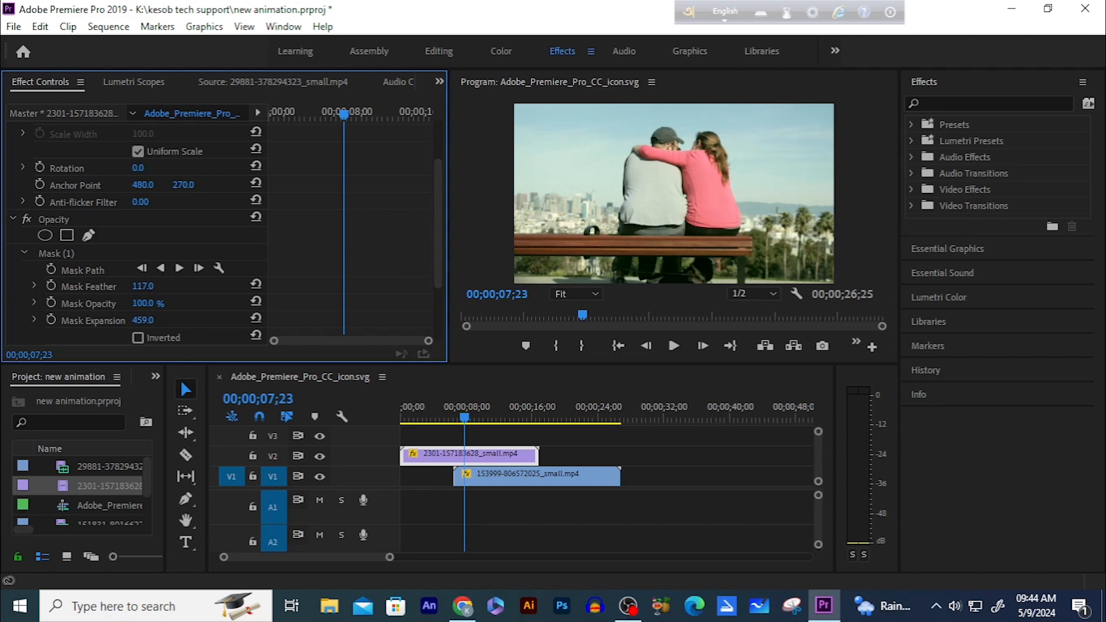
pyautogui.click(456, 417)
pyautogui.moveTo(455, 420); pyautogui.dragTo(487, 473)
pyautogui.moveTo(503, 470)
pyautogui.mouseDown()
pyautogui.moveTo(479, 475)
pyautogui.moveTo(520, 472)
pyautogui.mouseUp()
pyautogui.click(150, 318)
pyautogui.write('0')
pyautogui.press('Return')
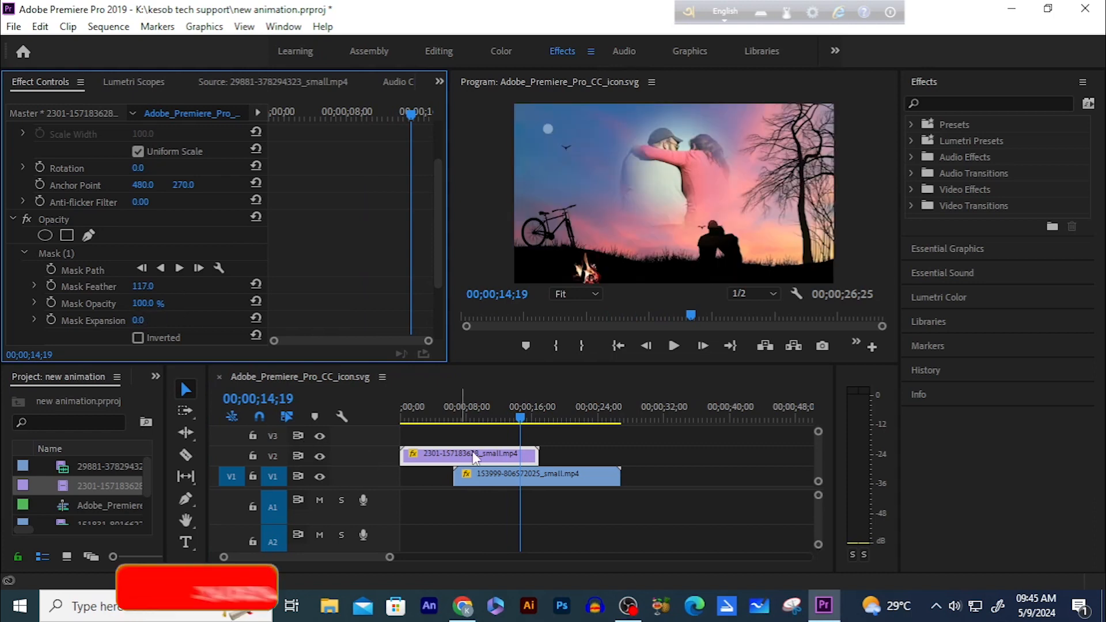
# Keyframe the mask path from 00;00;06;20, shifting the mask into the sky above the bicycle at 00;00;07;19 and over the campfire at 00;00;09;16
pyautogui.moveTo(520, 419); pyautogui.dragTo(482, 443)
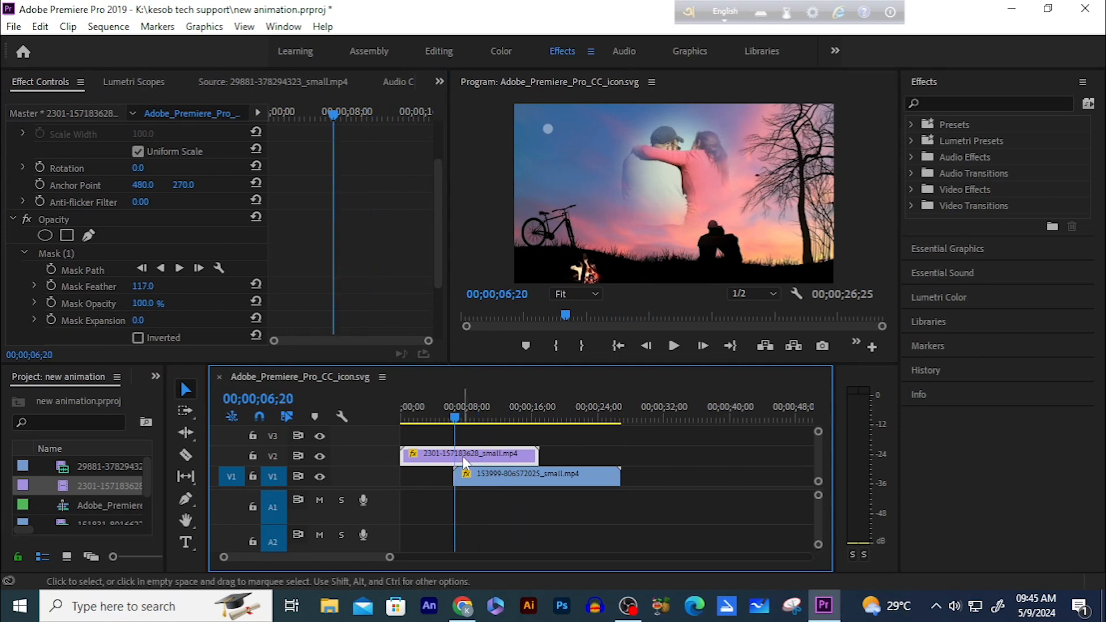
pyautogui.click(52, 269)
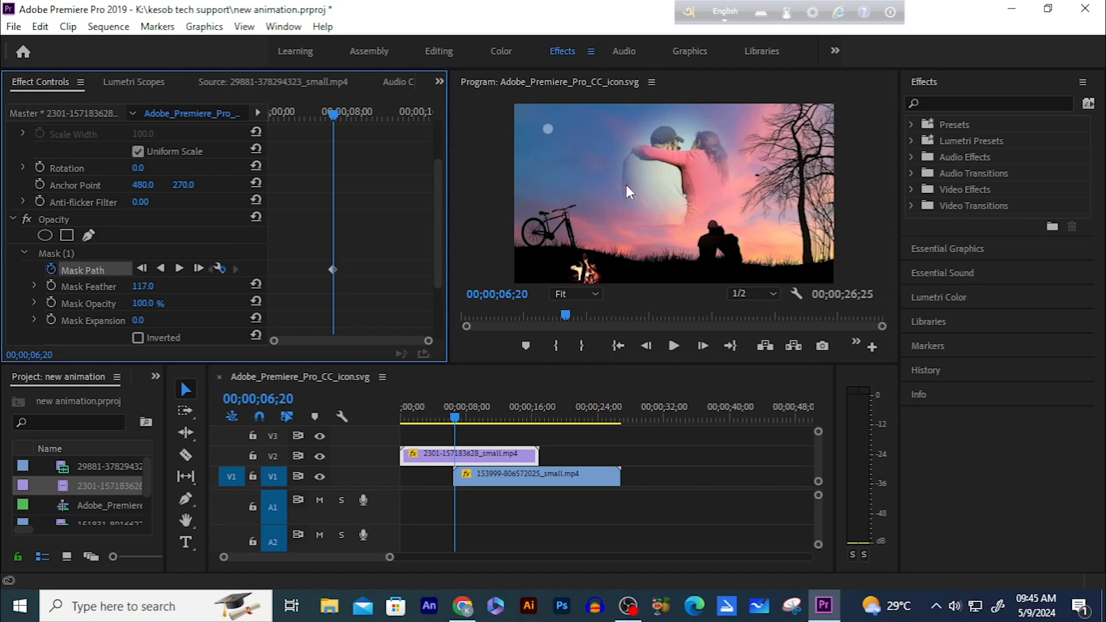
pyautogui.click(44, 252)
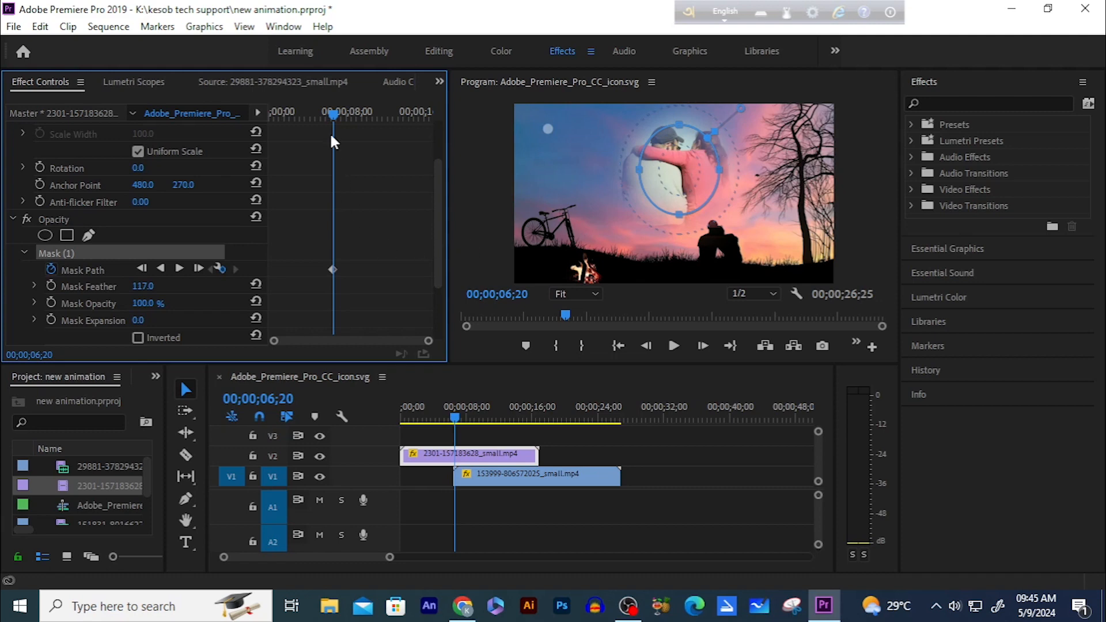
pyautogui.moveTo(329, 111); pyautogui.dragTo(342, 111)
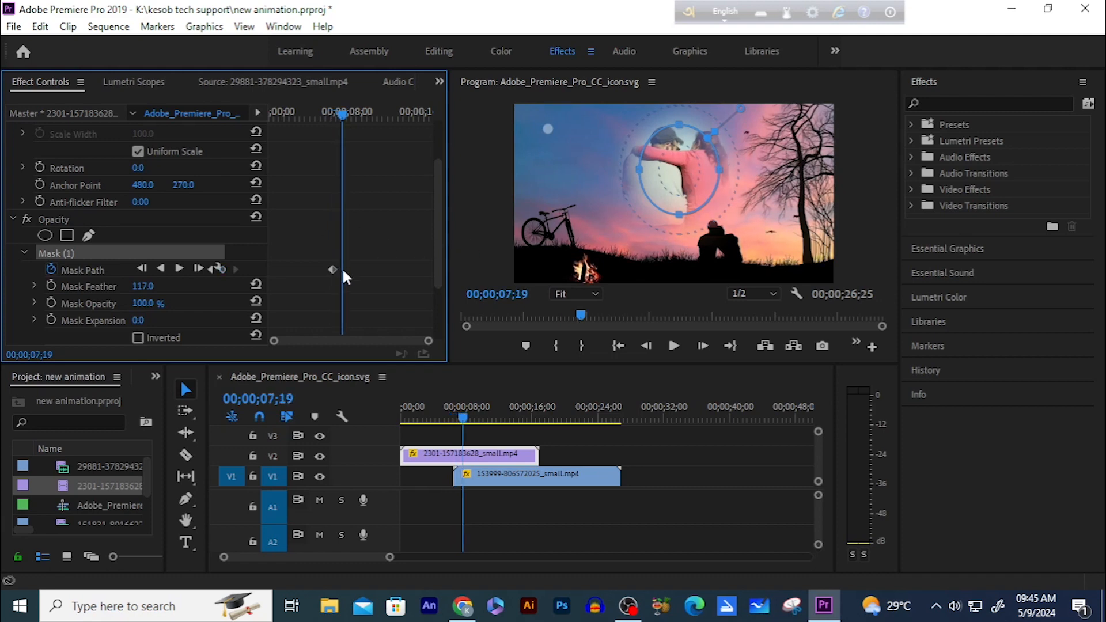
pyautogui.moveTo(662, 170); pyautogui.dragTo(550, 173)
pyautogui.moveTo(342, 114); pyautogui.dragTo(360, 115)
pyautogui.moveTo(562, 184); pyautogui.dragTo(588, 250)
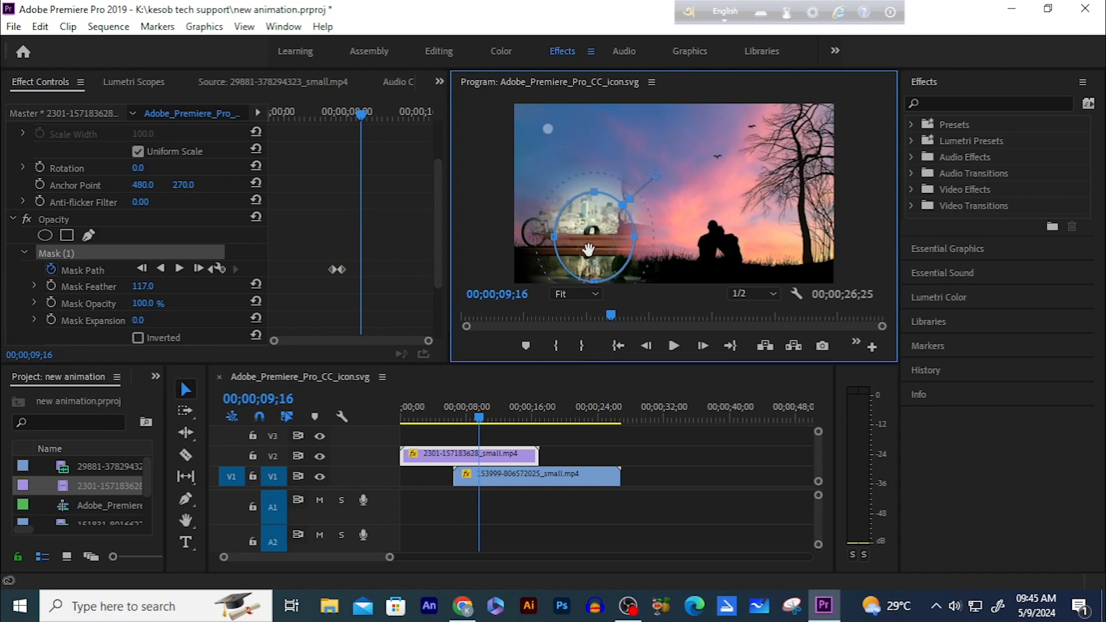
# Keyframe the mask beside the tree trunk at 00;00;10;26 and return it over the embracing couple about a second after that
pyautogui.moveTo(361, 113); pyautogui.dragTo(375, 113)
pyautogui.moveTo(592, 245); pyautogui.dragTo(776, 239)
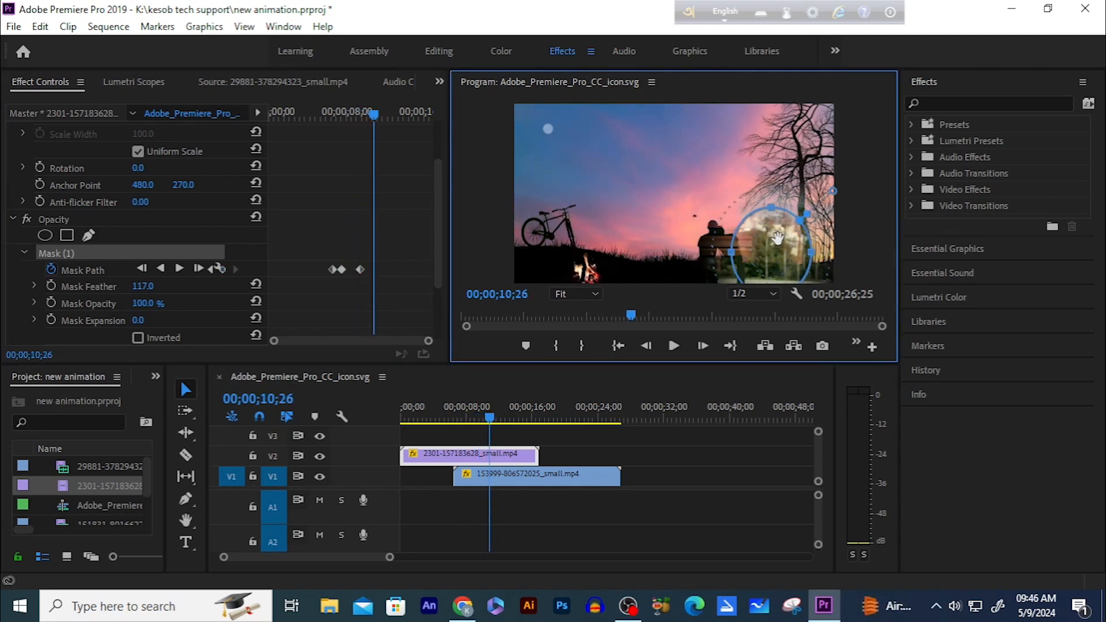
pyautogui.moveTo(375, 113); pyautogui.dragTo(387, 113)
pyautogui.moveTo(770, 242); pyautogui.dragTo(668, 176)
# Play back the mask path animation from its first keyframe to check the mask's movement
pyautogui.moveTo(387, 115); pyautogui.dragTo(331, 168)
pyautogui.press('space')
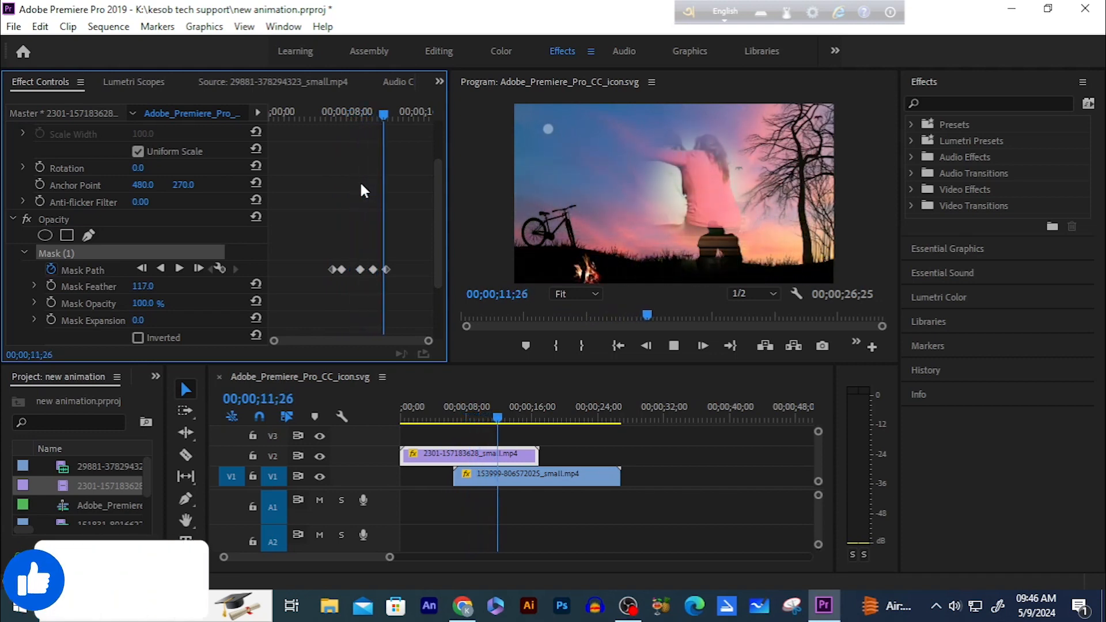
pyautogui.press('space')
pyautogui.moveTo(510, 419); pyautogui.dragTo(455, 466)
pyautogui.press('space')
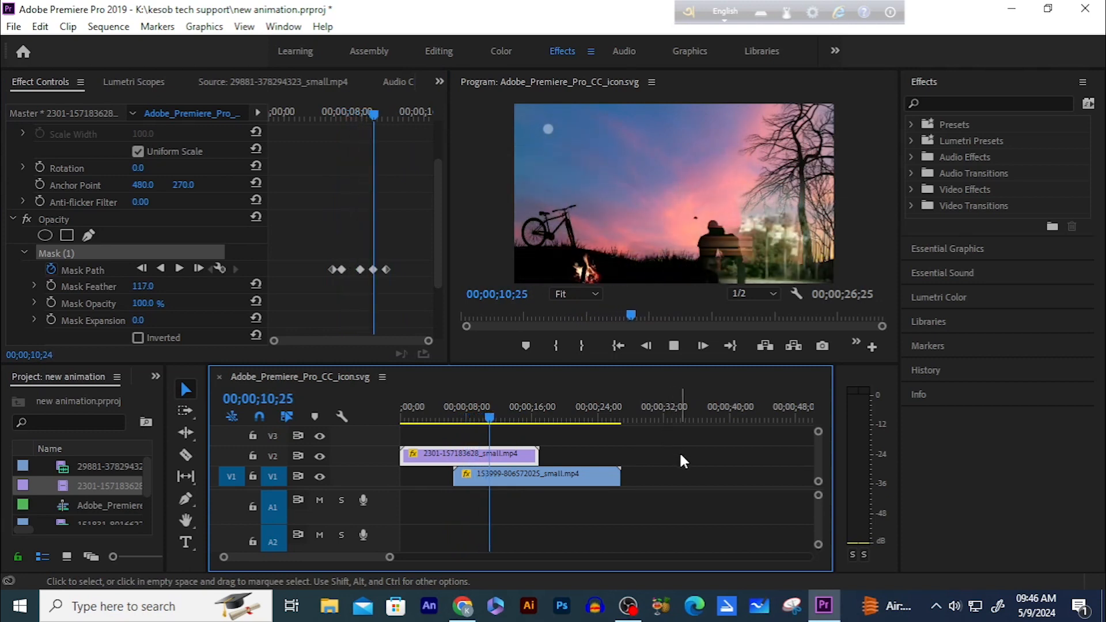
pyautogui.press('space')
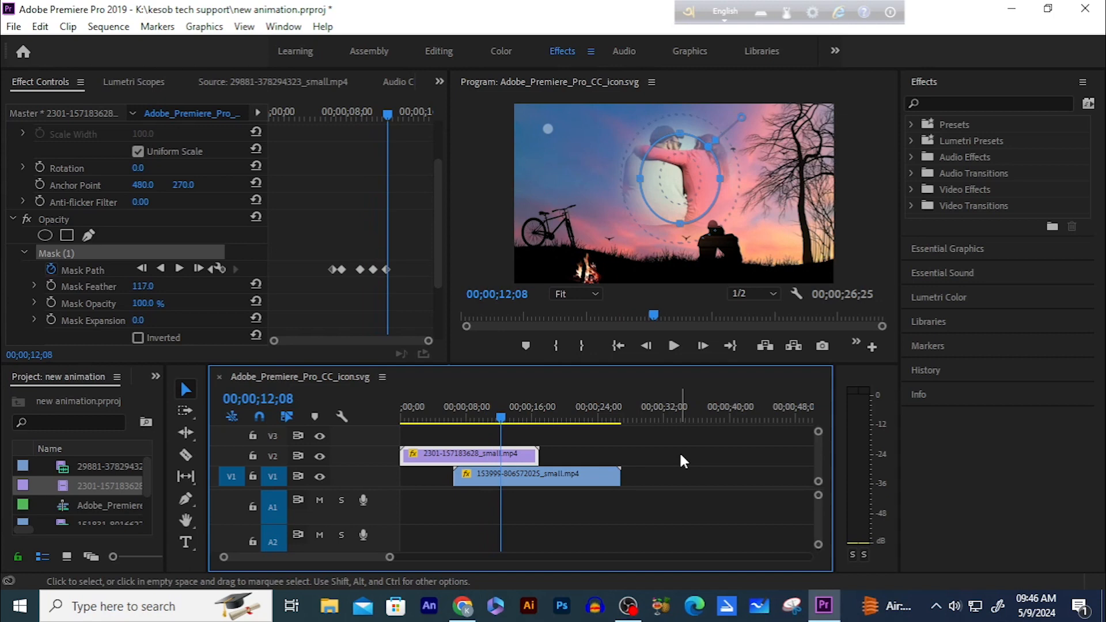
# Delete all the mask path keyframes, with the playhead at 00;00;06;19
pyautogui.moveTo(386, 126); pyautogui.dragTo(335, 188)
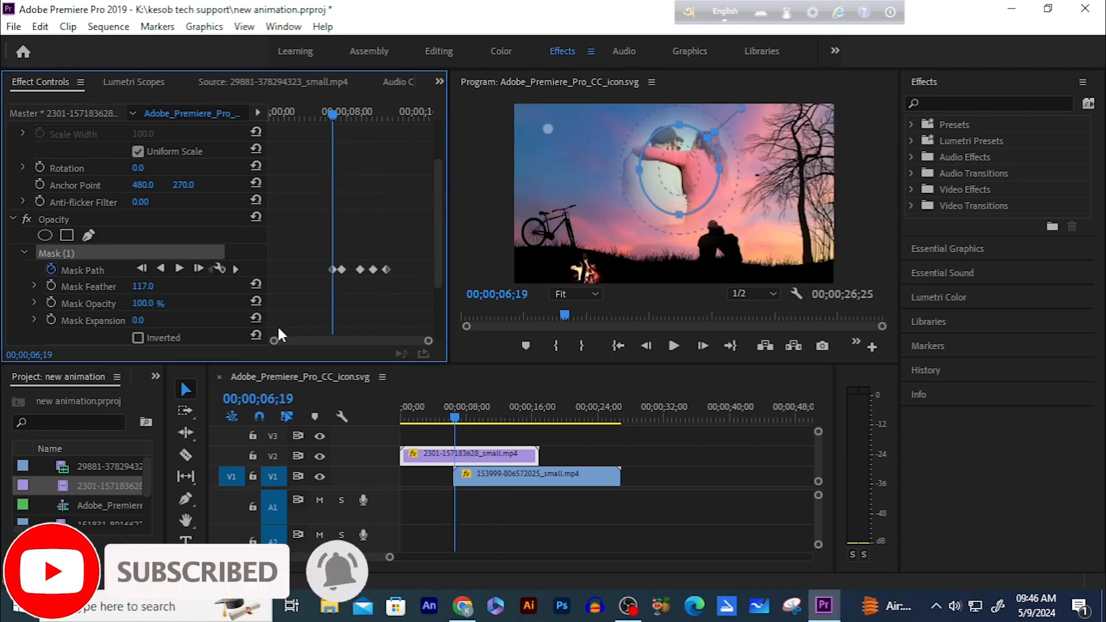
pyautogui.scroll(-1, 209, 300)
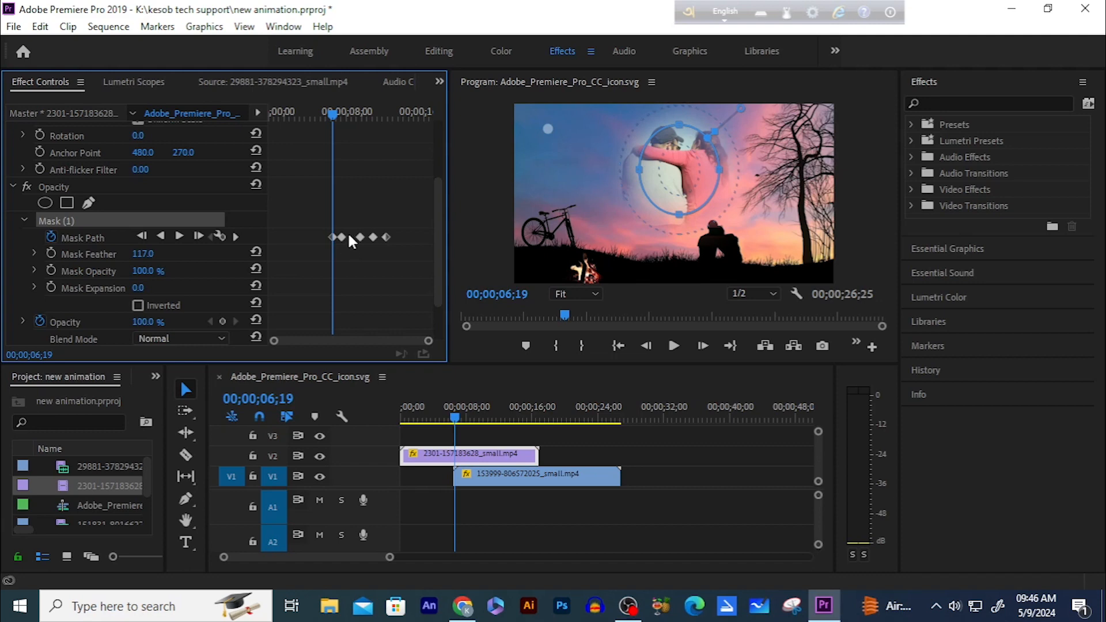
pyautogui.press('Delete')
pyautogui.press('Delete')
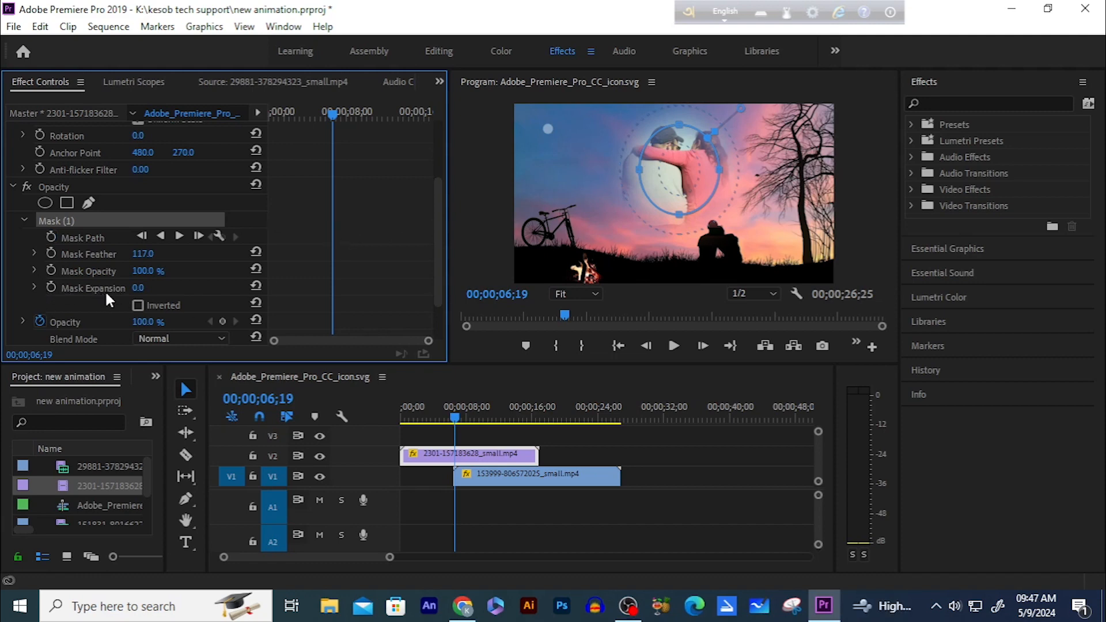
# Keyframe the mask expansion at 0 on 00;00;06;19 and at 406 on 00;00;09;24
pyautogui.click(51, 288)
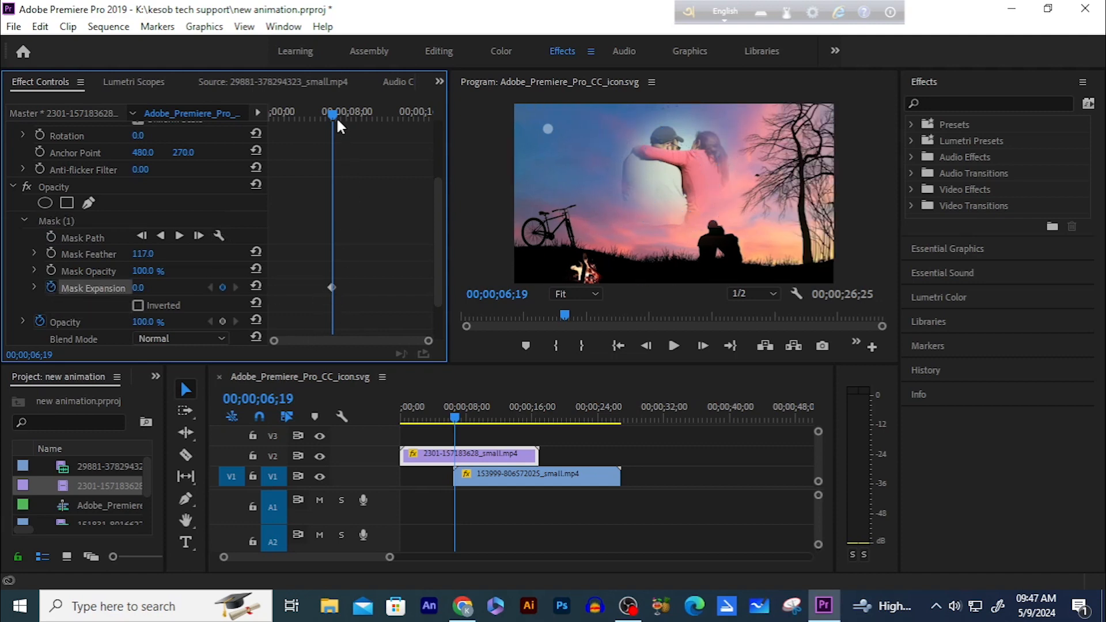
pyautogui.moveTo(334, 111); pyautogui.dragTo(366, 132)
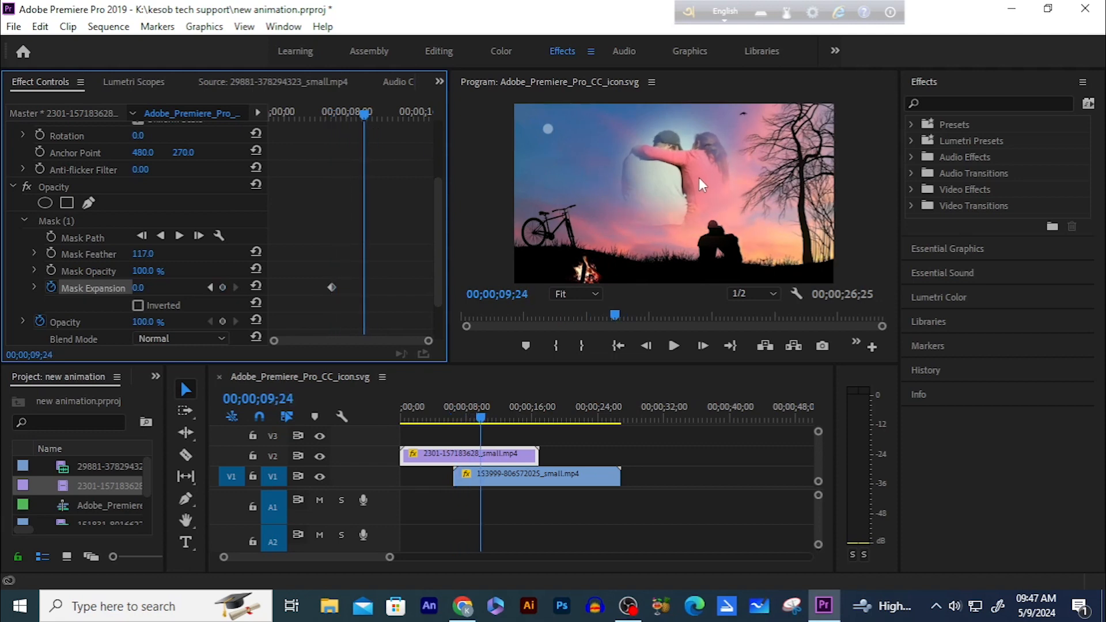
pyautogui.moveTo(140, 288); pyautogui.dragTo(373, 288)
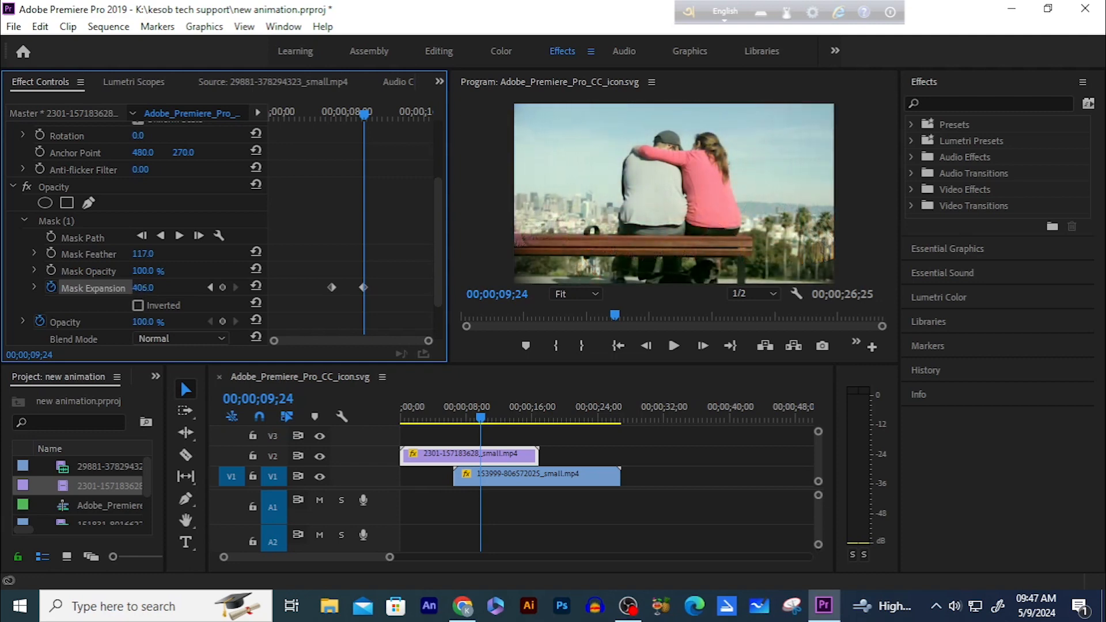
# Play back the mask expansion animation from just before its first keyframe
pyautogui.moveTo(361, 118); pyautogui.dragTo(320, 179)
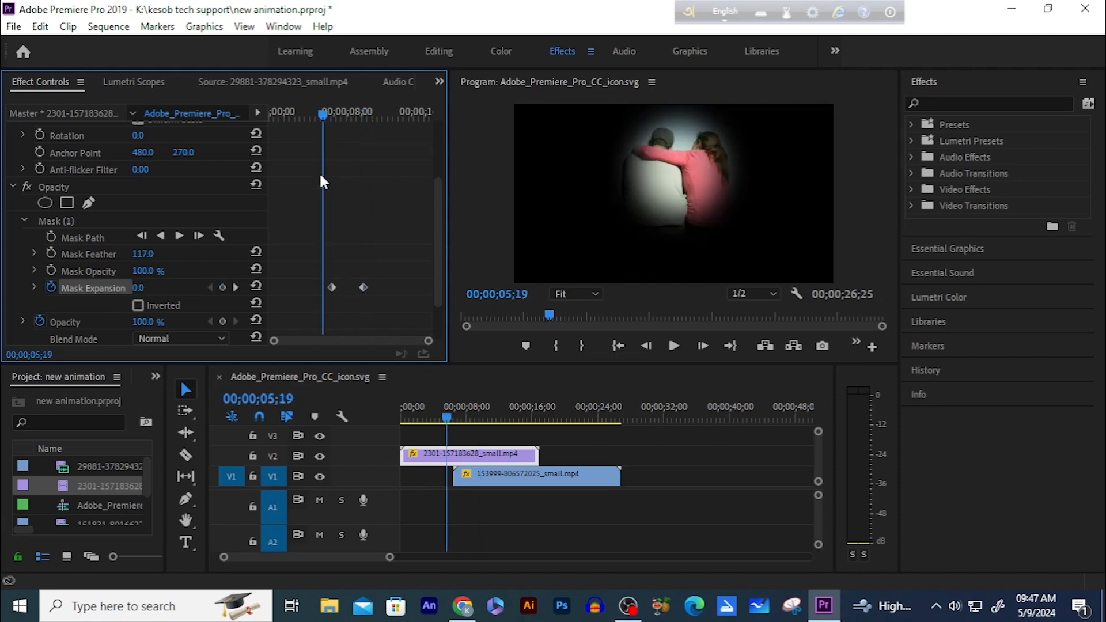
pyautogui.press('space')
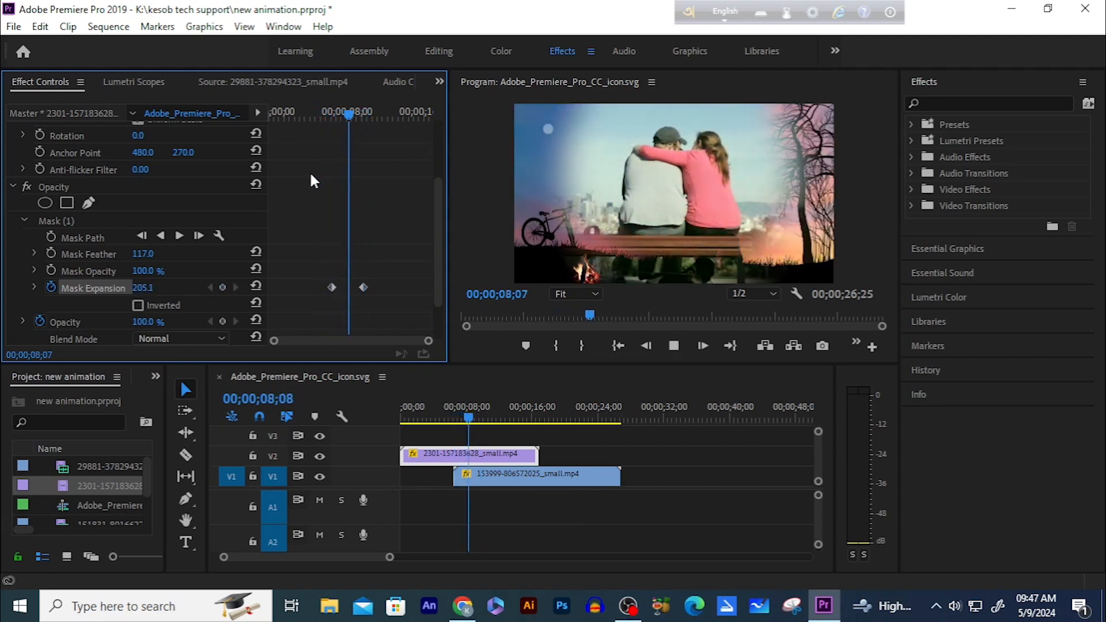
pyautogui.press('space')
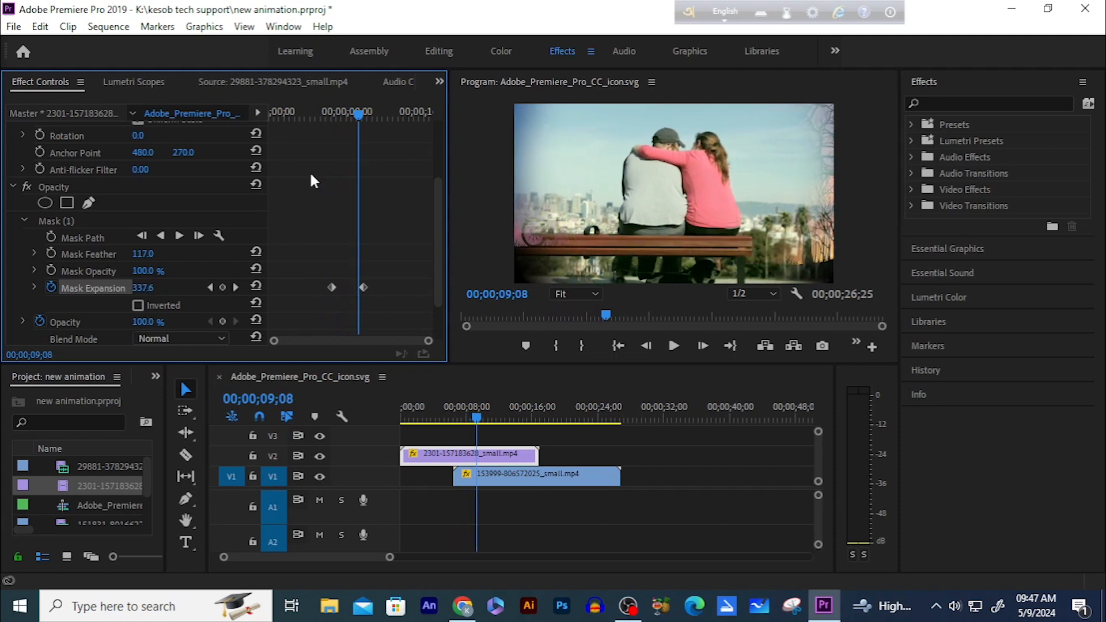